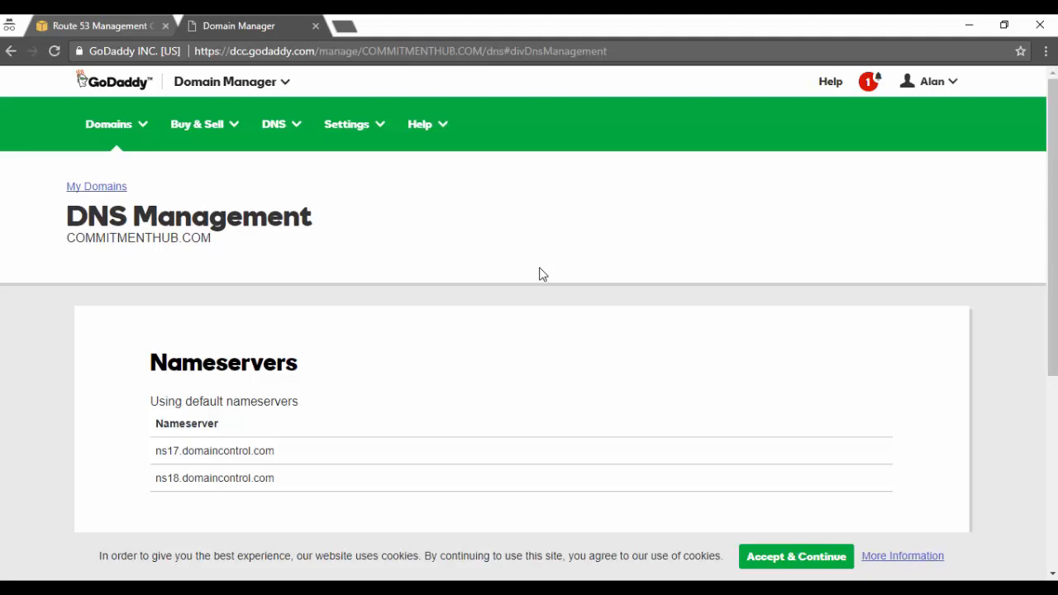
Step: Copy the domain name COMMITMENTHUB.COM from GoDaddy and create a Route 53 public hosted zone for it
left_click_drag(228, 243, 67, 238)
key("ctrl+c")
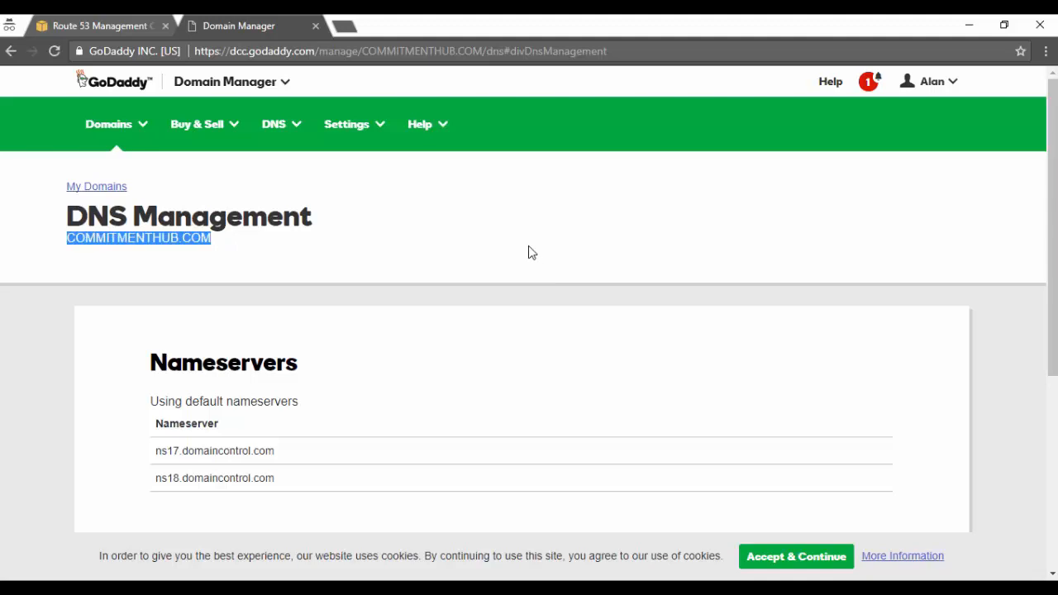
left_click(124, 25)
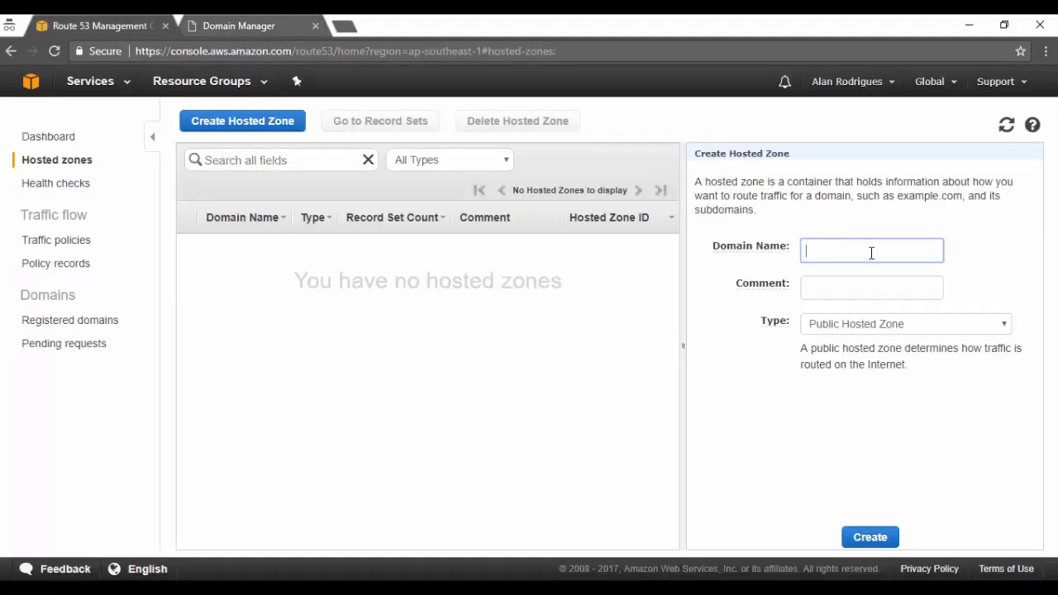
key("ctrl+v")
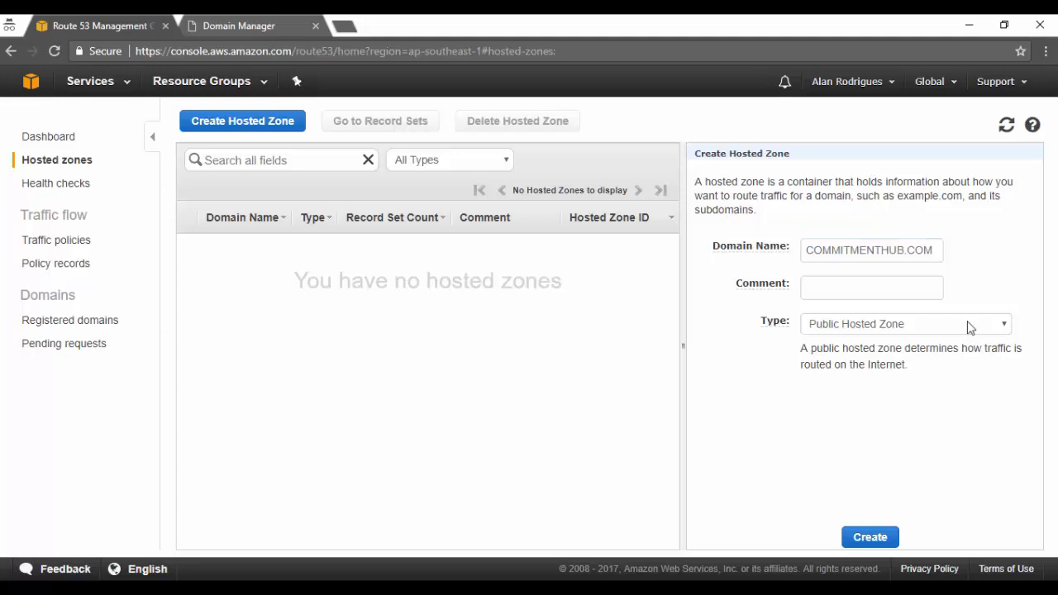
left_click(893, 539)
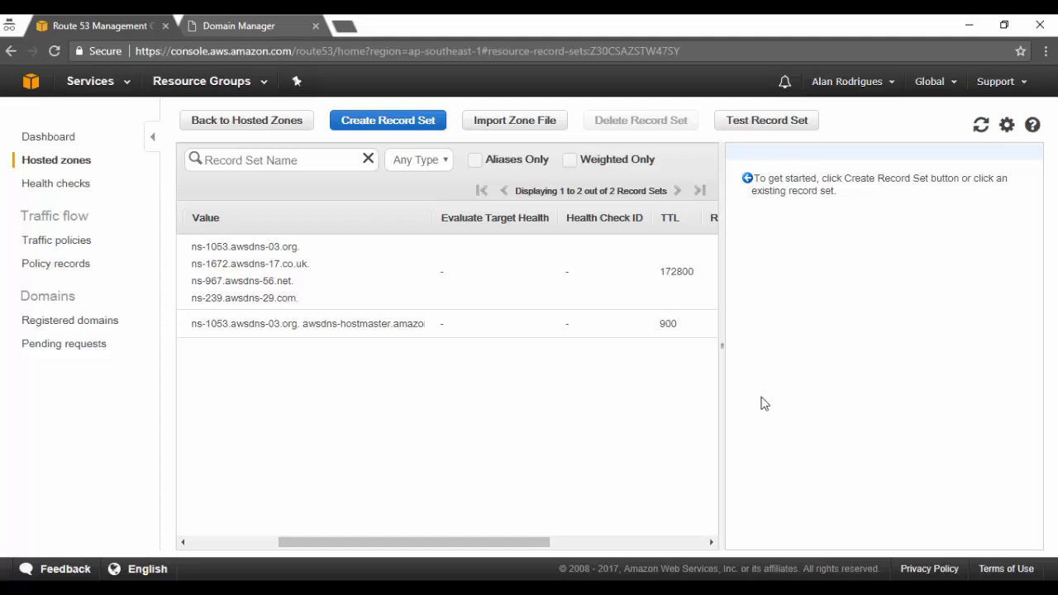
left_click_drag(528, 541, 393, 560)
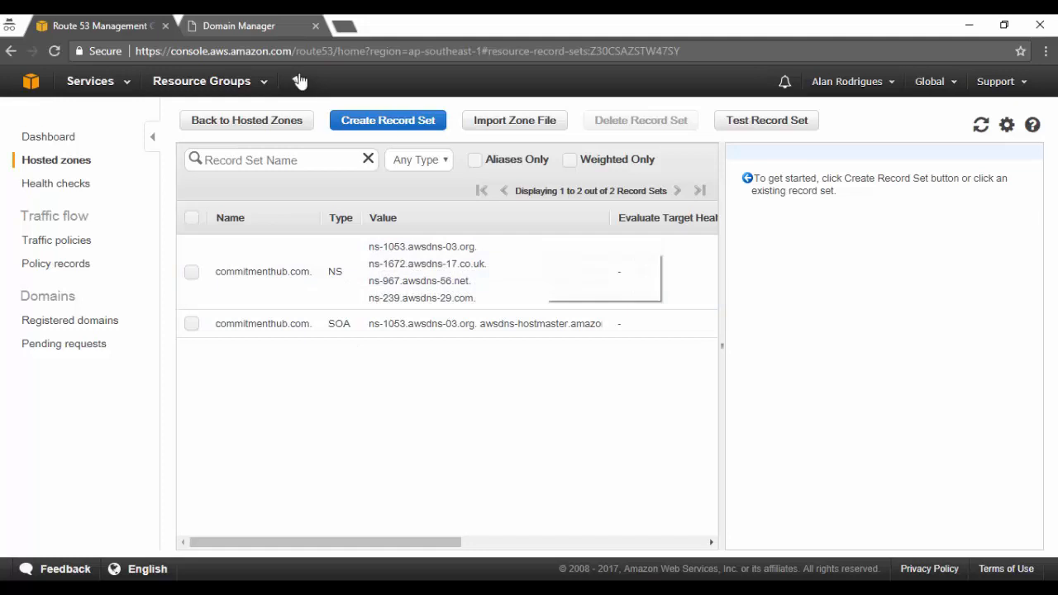
Step: Switch to the GoDaddy domain manager, reload the DNS management page, and change the nameserver type to Custom
left_click(269, 33)
left_click(608, 430)
scroll(599, 413, "down", 1)
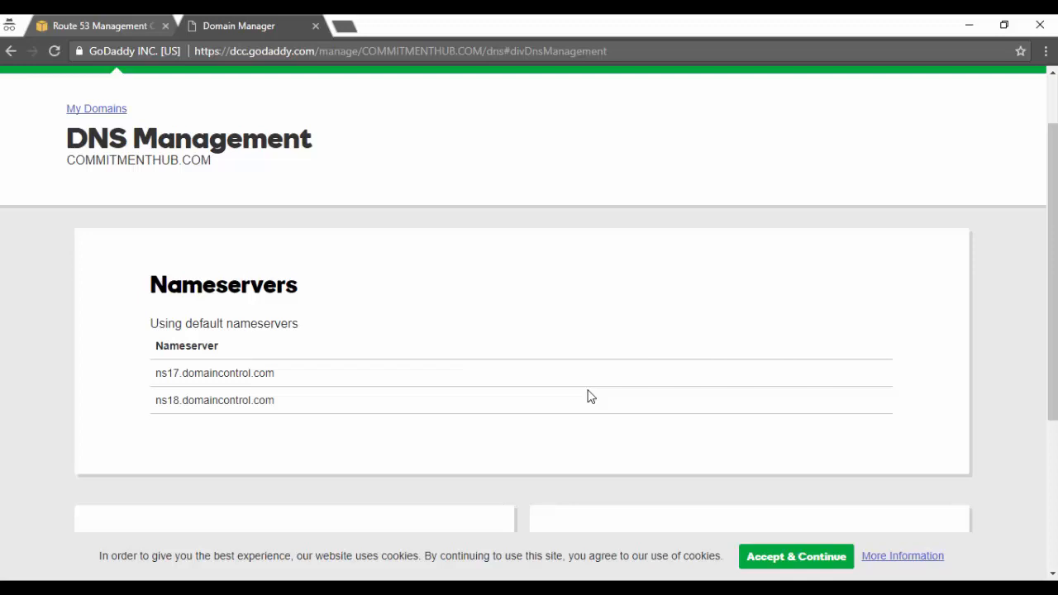
scroll(591, 397, "up", 1)
scroll(589, 396, "down", 3)
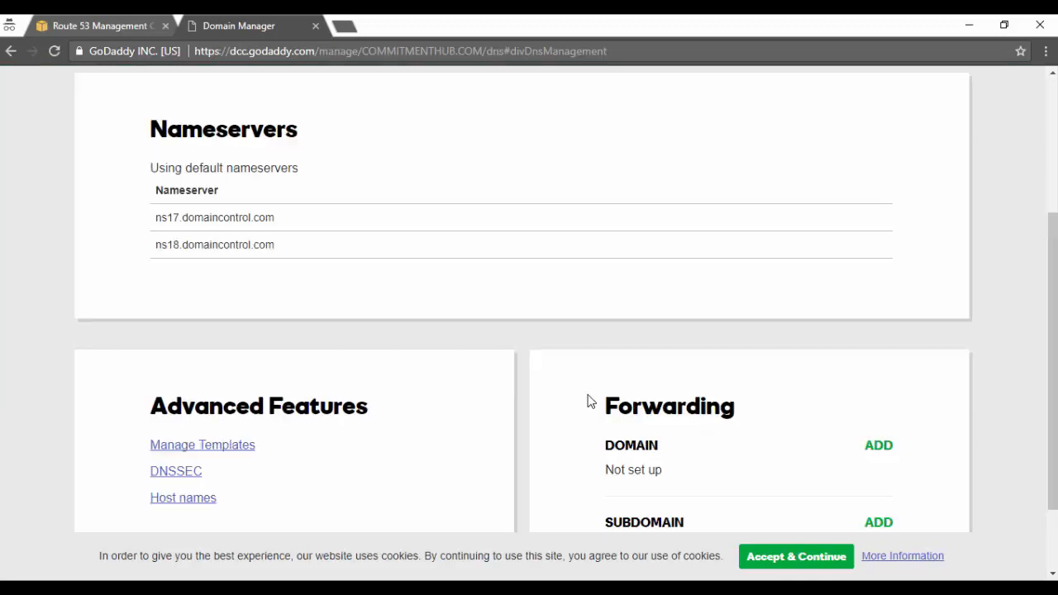
scroll(608, 381, "up", 3)
left_click(638, 51)
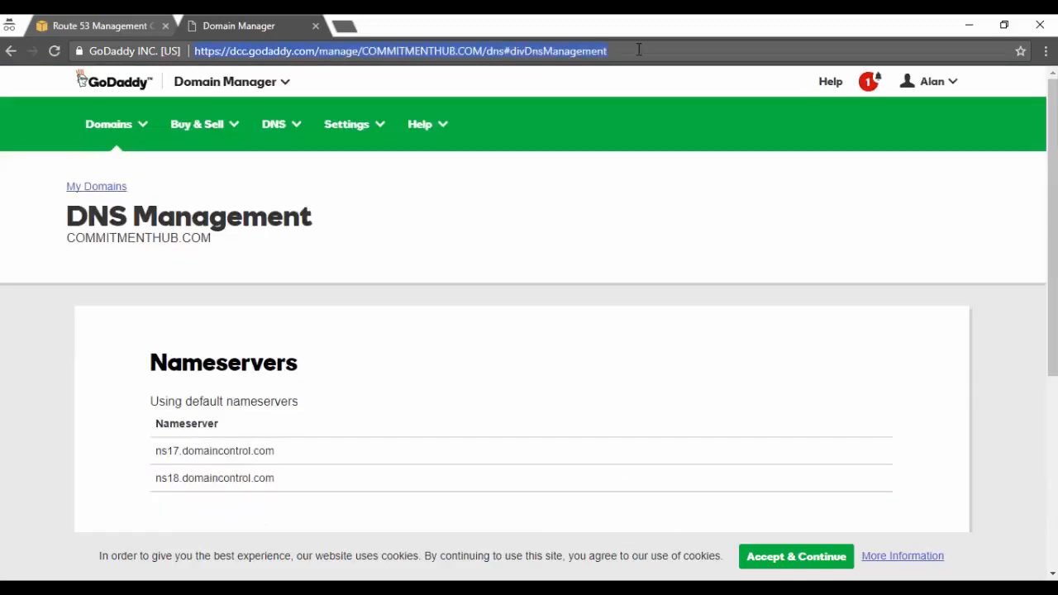
key("Return")
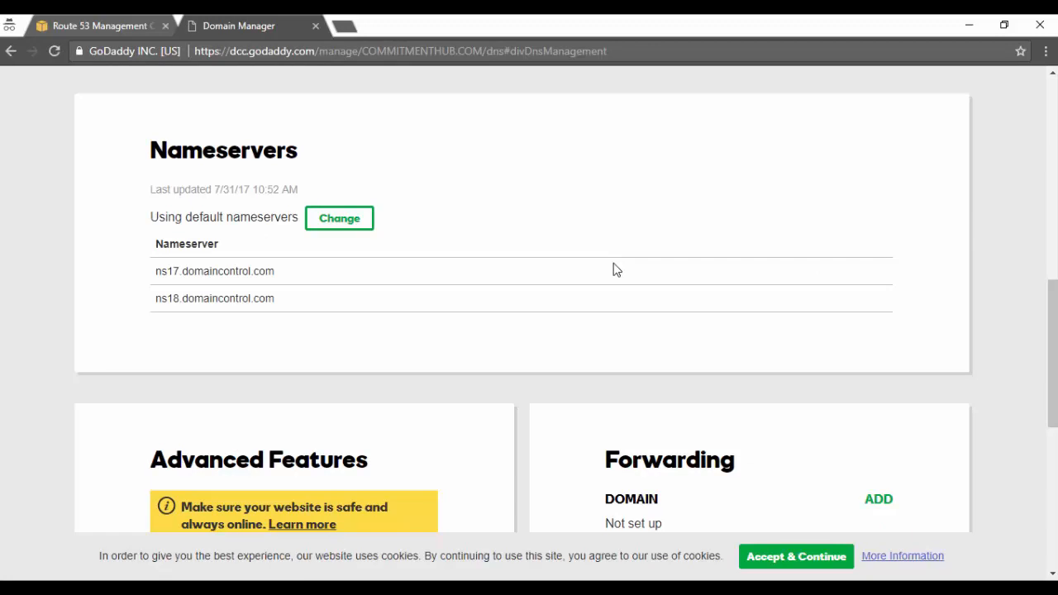
left_click(330, 225)
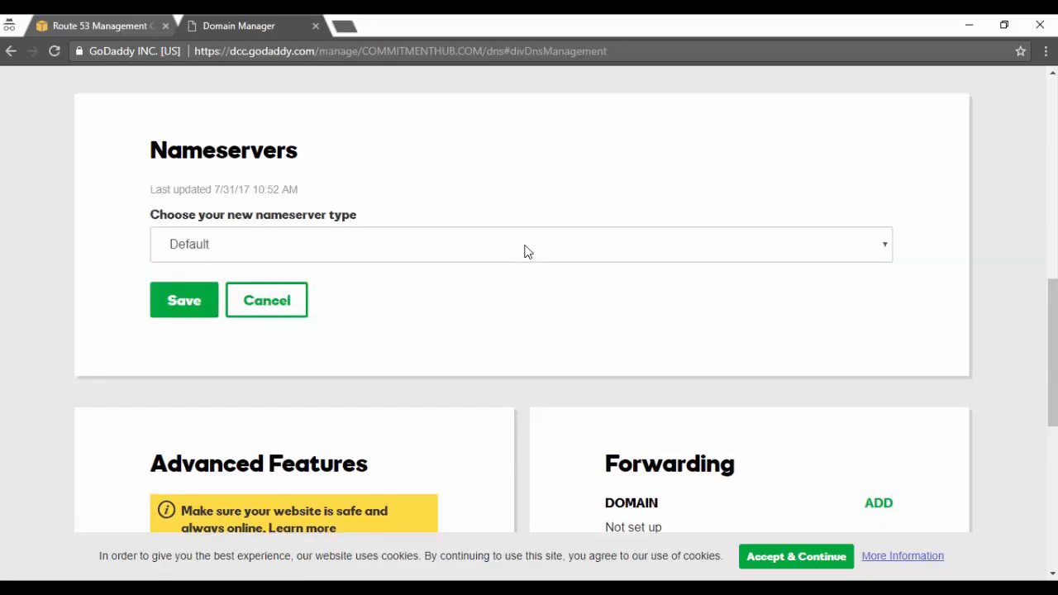
left_click(529, 249)
left_click(522, 289)
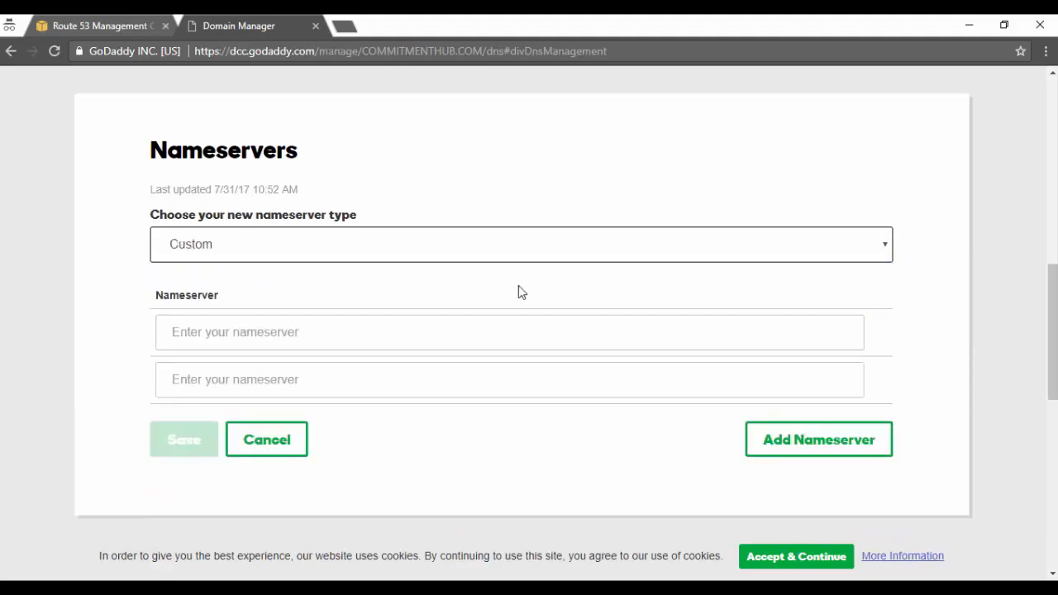
Step: Copy the Route 53 NS values ns-1053.awsdns-03.org, ns-1672.awsdns-17.co.uk, ns-967.awsdns-56.net and ns-239.awsdns-29.com into GoDaddy's custom nameservers and save them
left_click(113, 27)
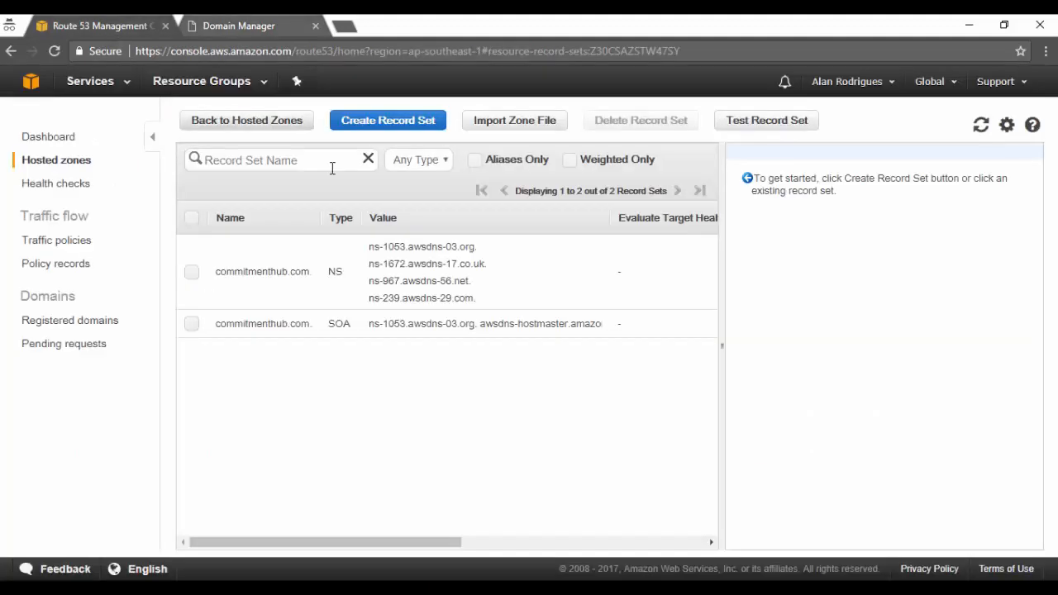
left_click(370, 263)
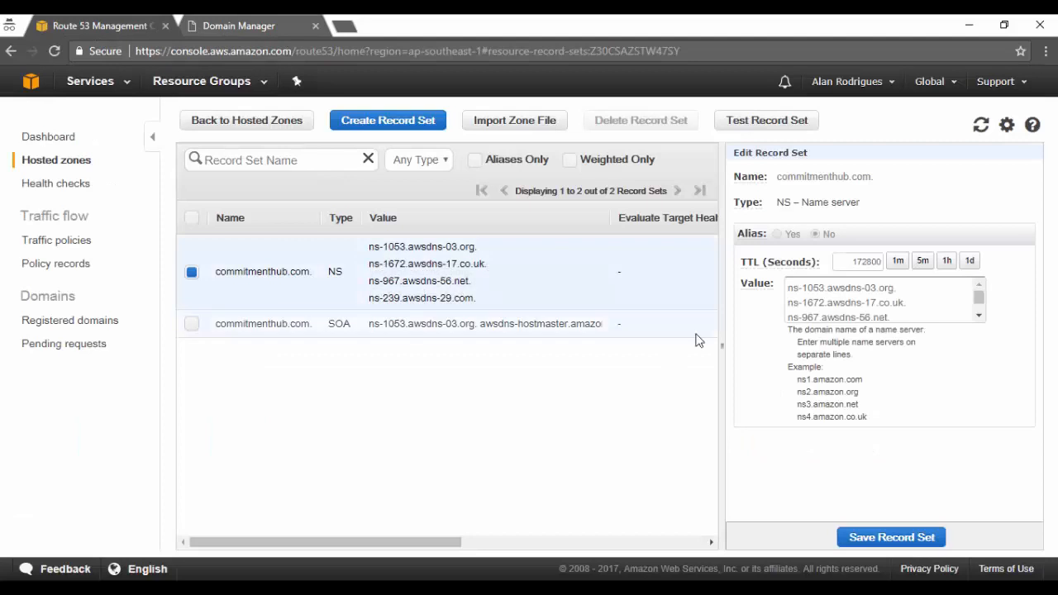
left_click(925, 286)
triple_click(924, 286)
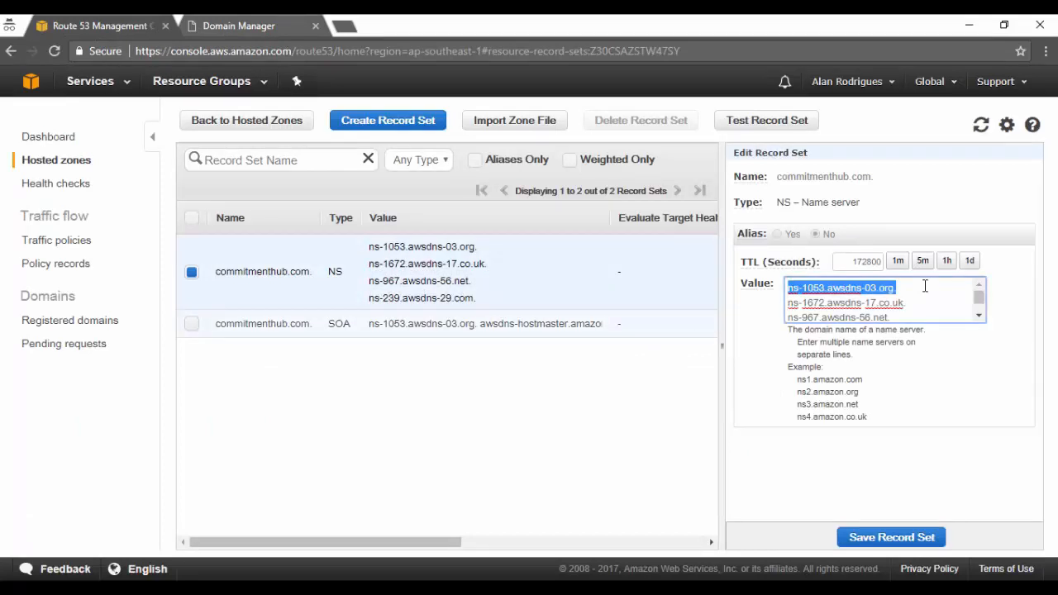
left_click(231, 25)
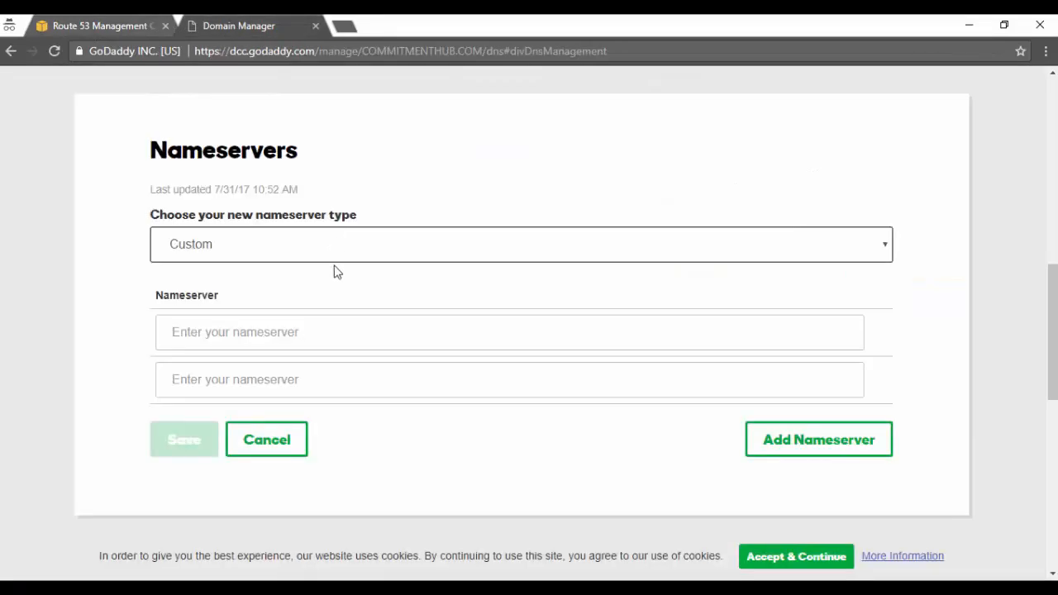
left_click(354, 330)
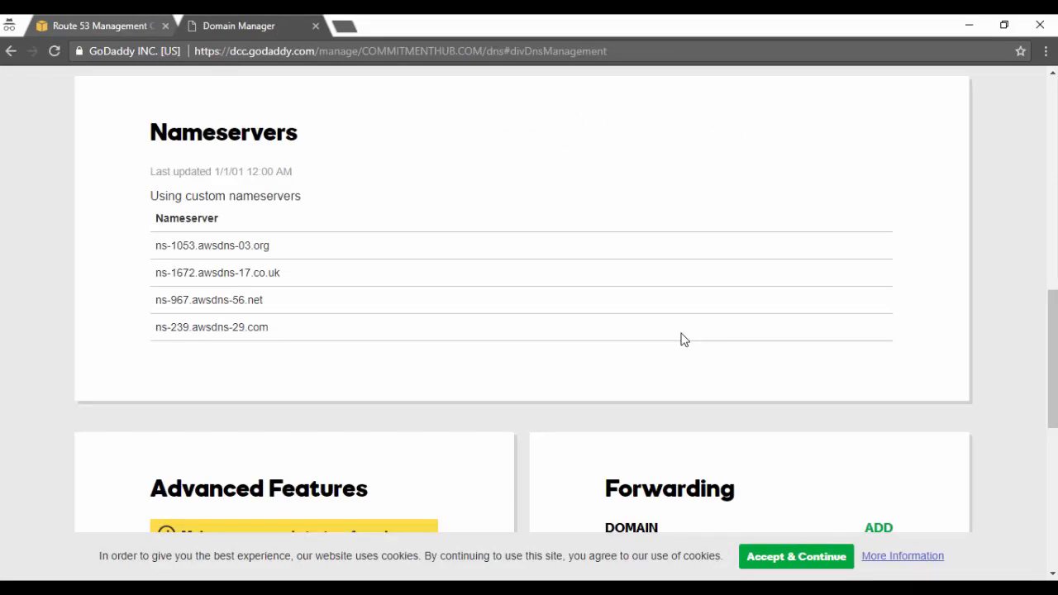
left_click(116, 27)
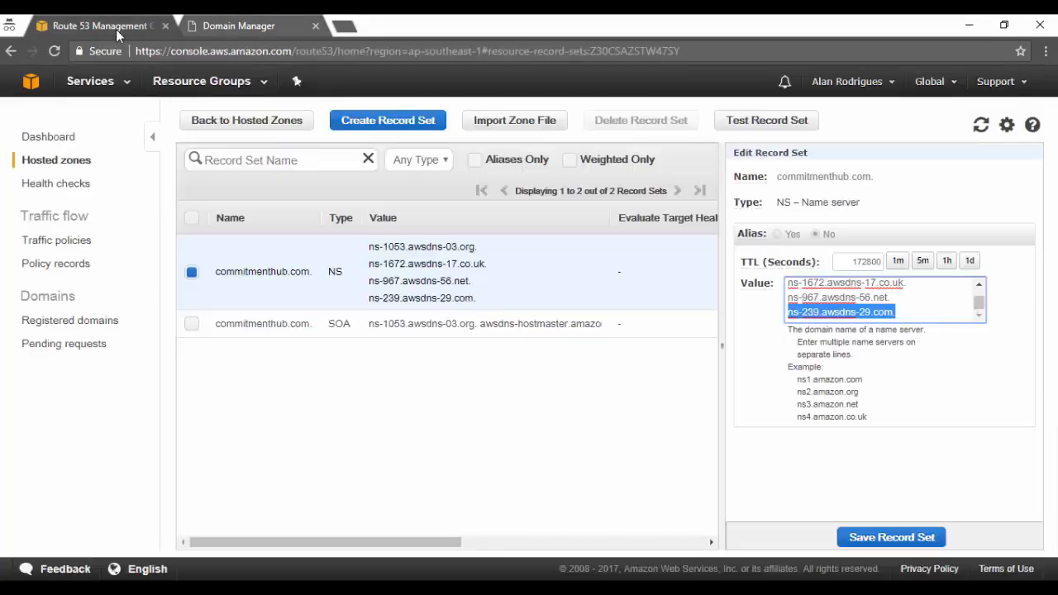
left_click(284, 27)
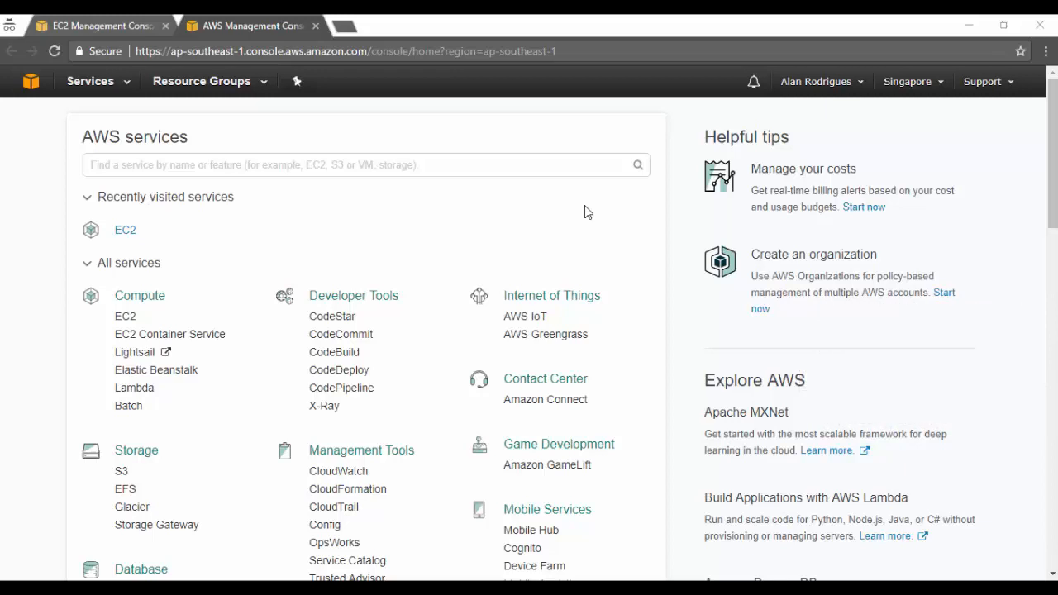
Step: Open Route 53 from the AWS services list and display the record sets of the commitmenthub.com hosted zone
scroll(584, 212, "down", 3)
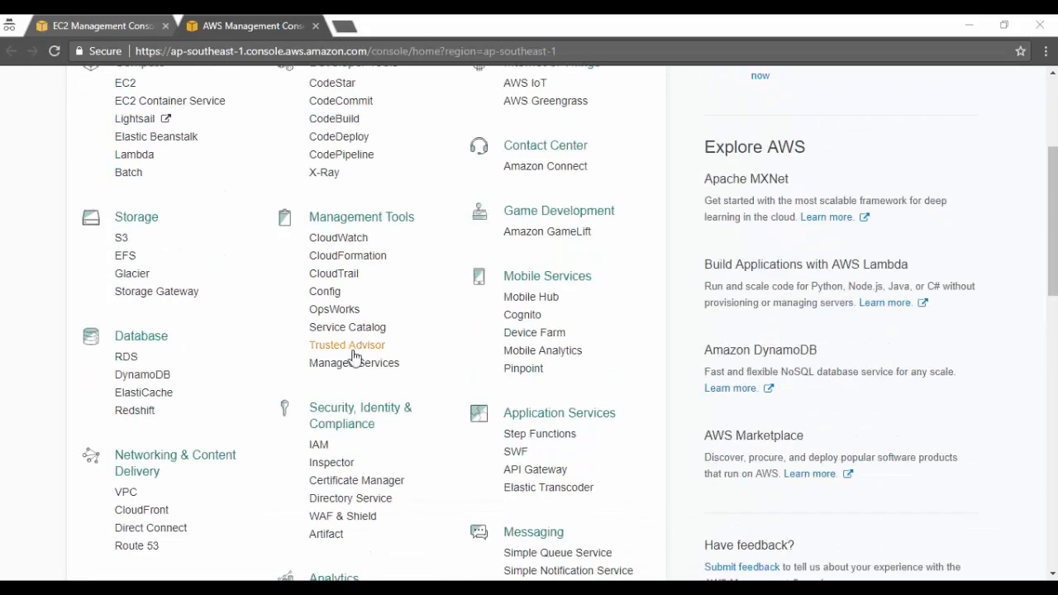
scroll(250, 357, "down", 1)
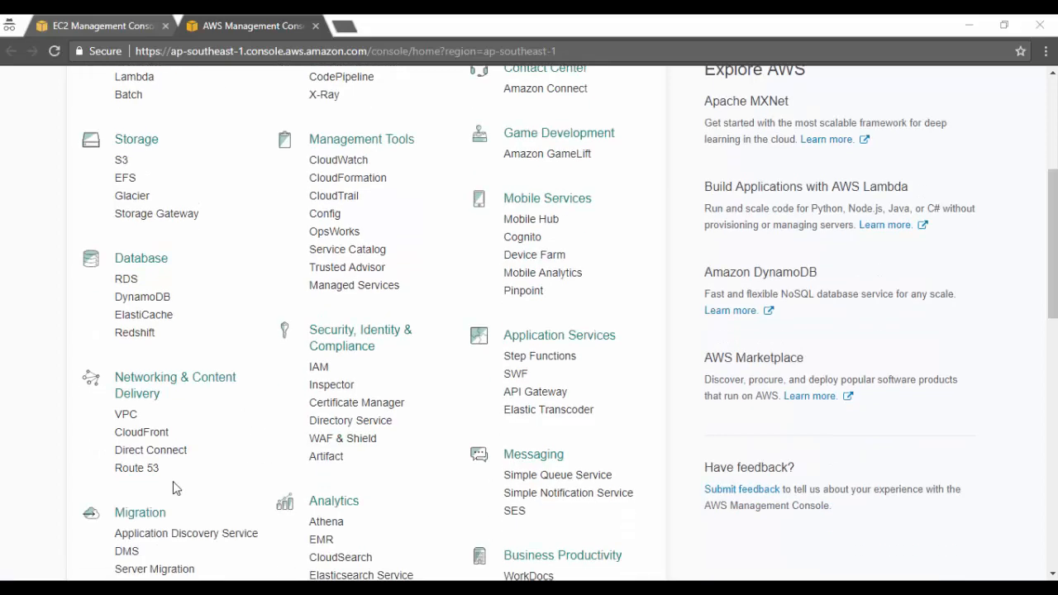
left_click(139, 469)
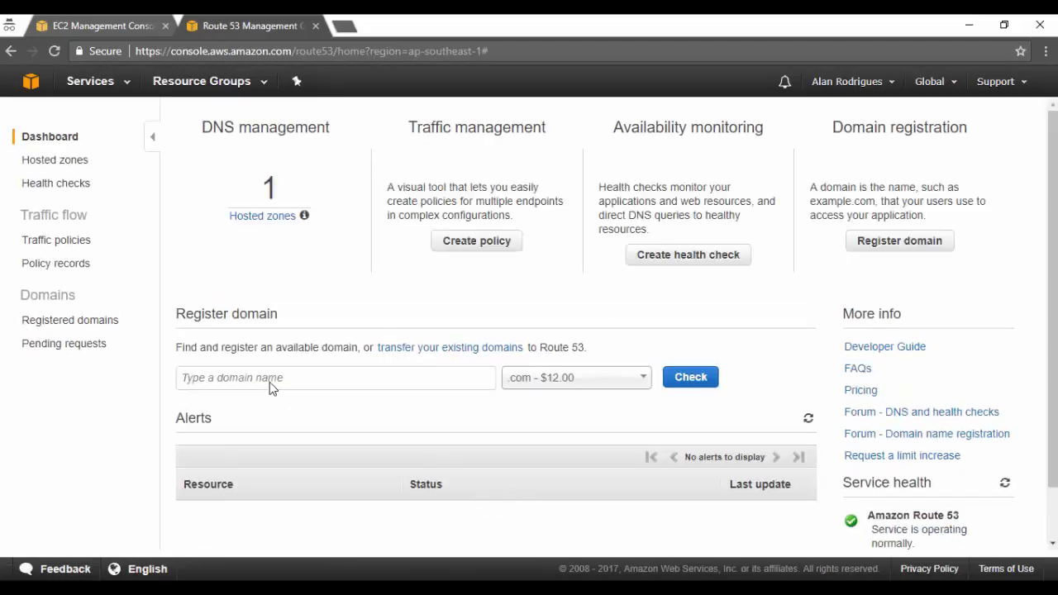
left_click(253, 217)
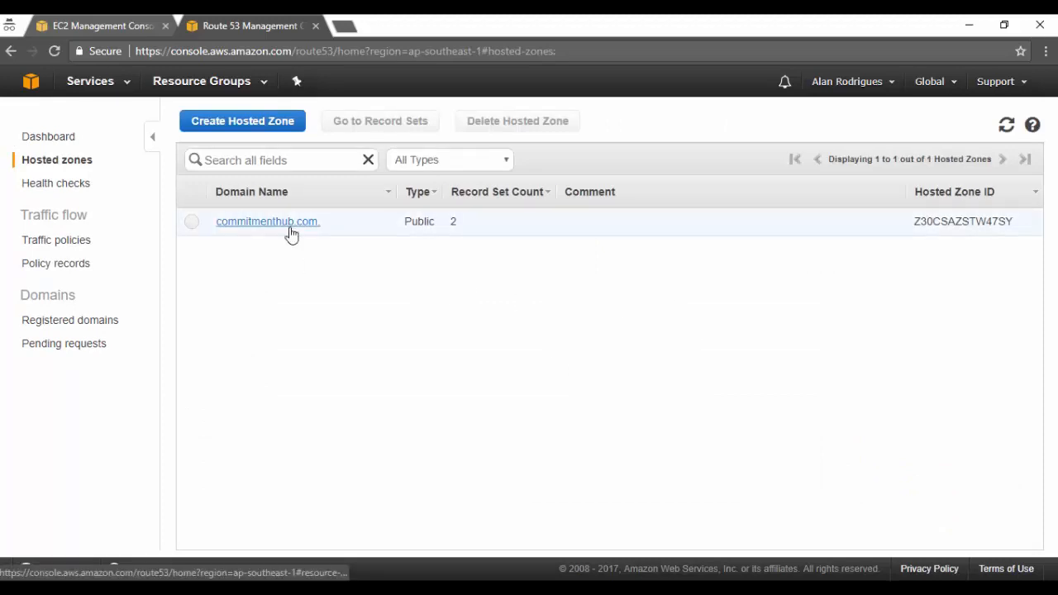
left_click(290, 230)
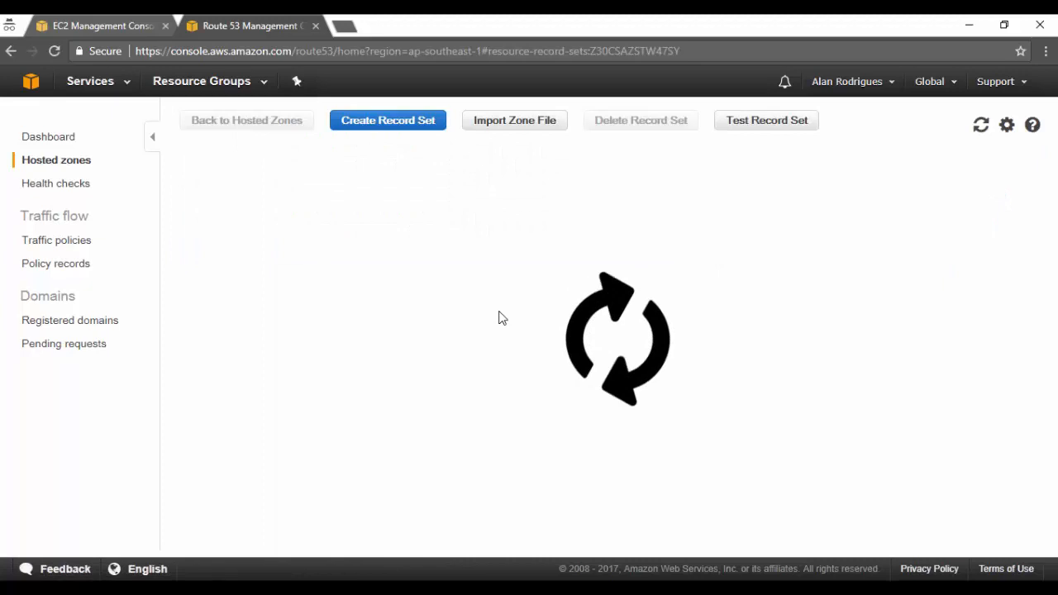
left_click_drag(389, 543, 260, 541)
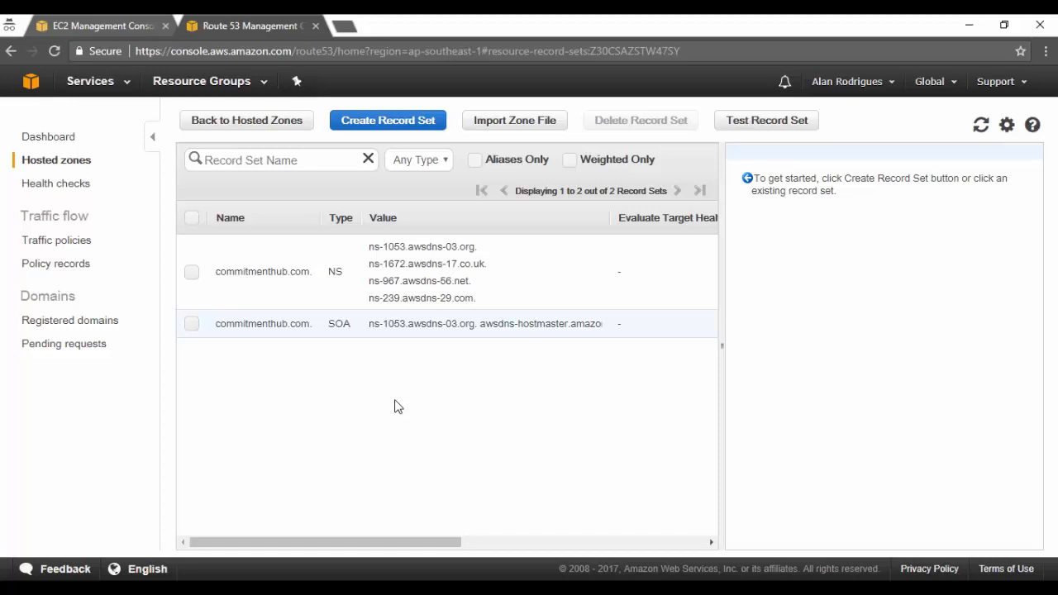
Step: Start a new record set and set its value to the UbuntuA instance's public IPv4 address, 54.254.223.71, copied from EC2
left_click(425, 120)
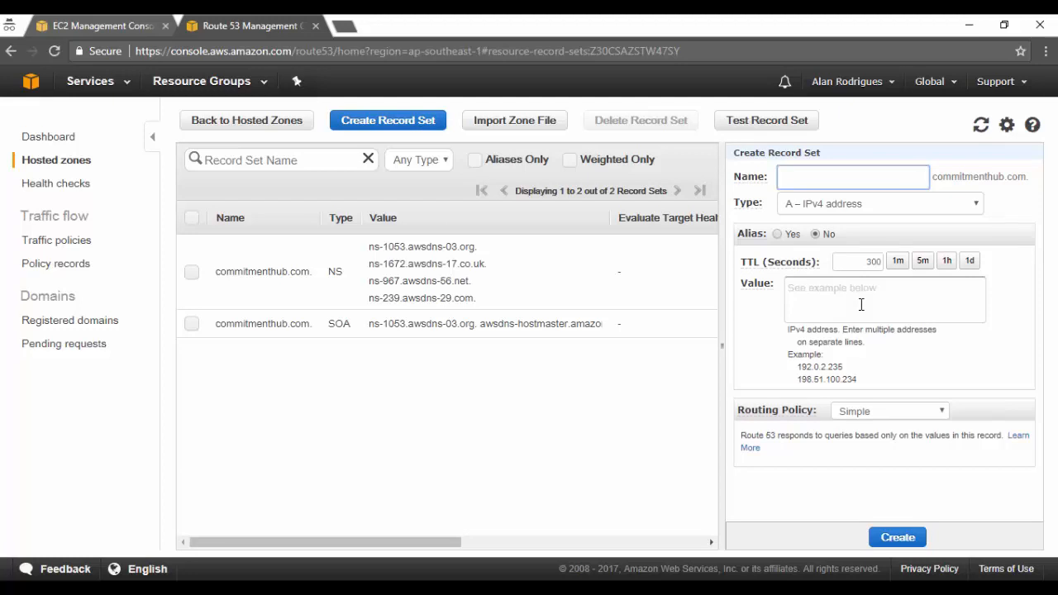
left_click(140, 26)
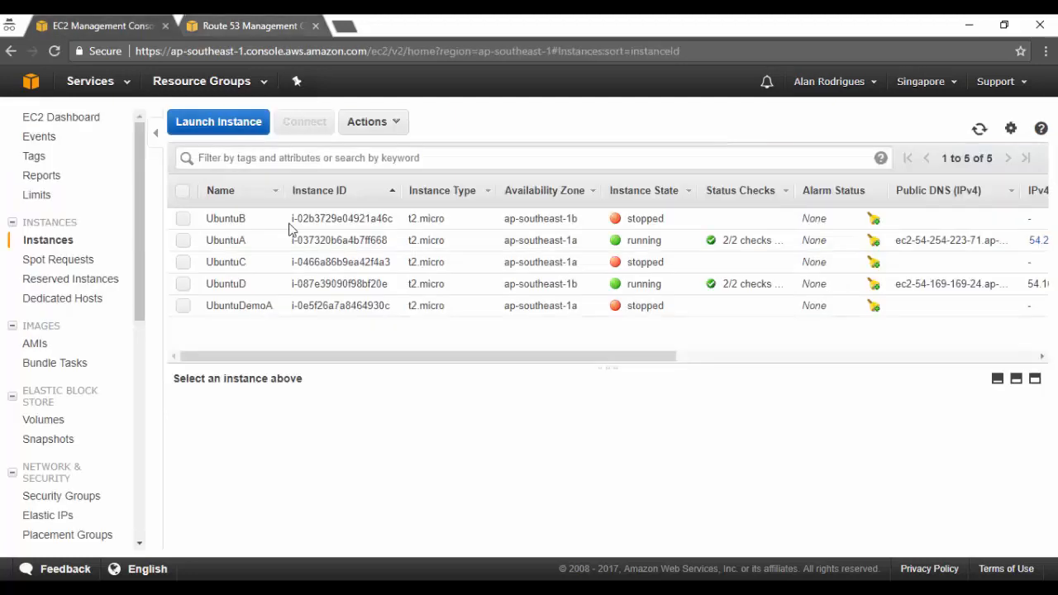
left_click(237, 241)
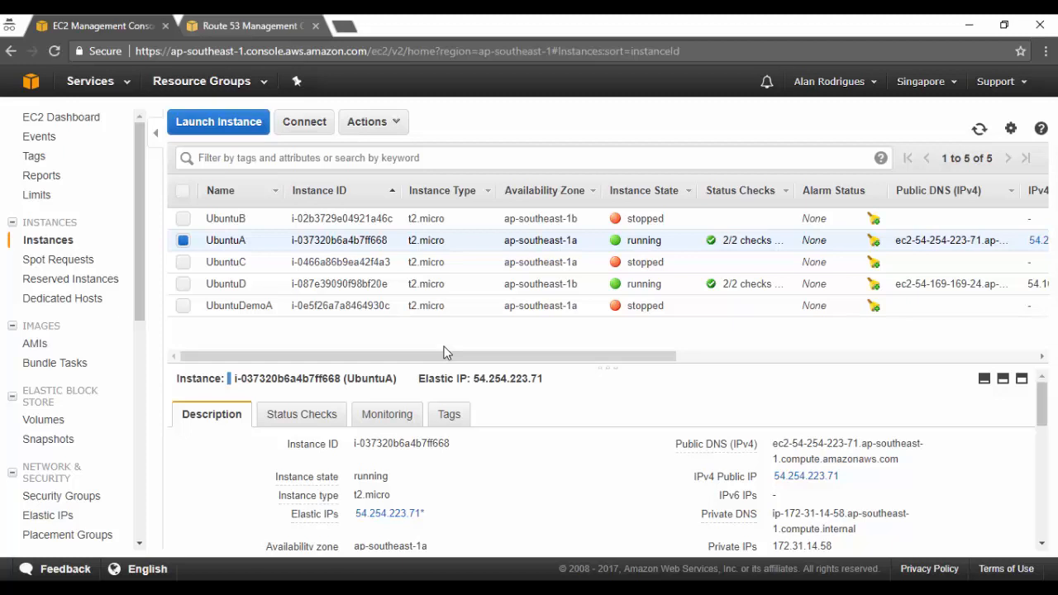
left_click_drag(843, 476, 772, 478)
key("ctrl+c")
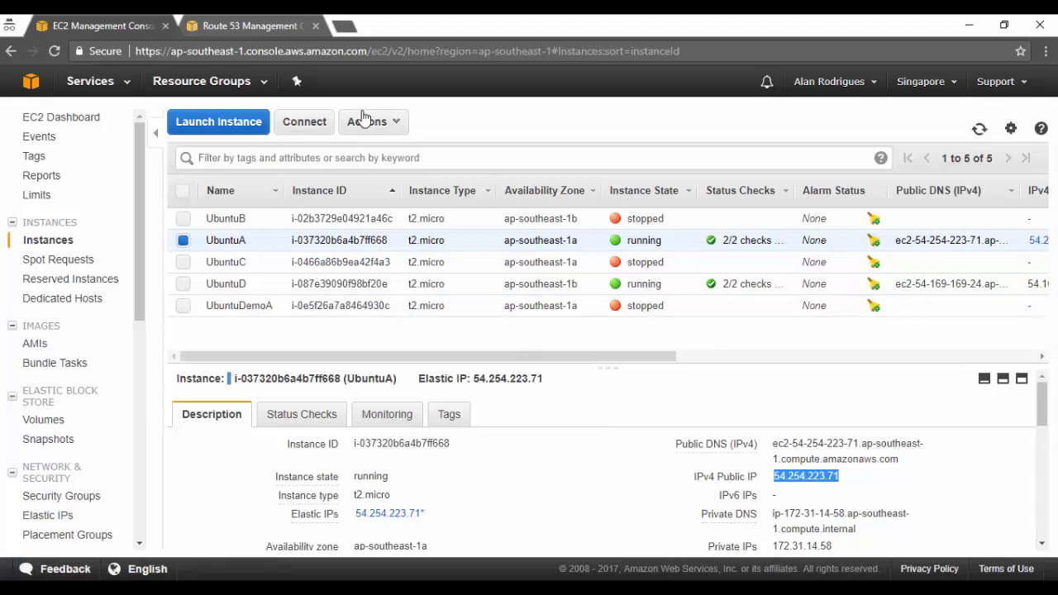
left_click(293, 26)
left_click(884, 306)
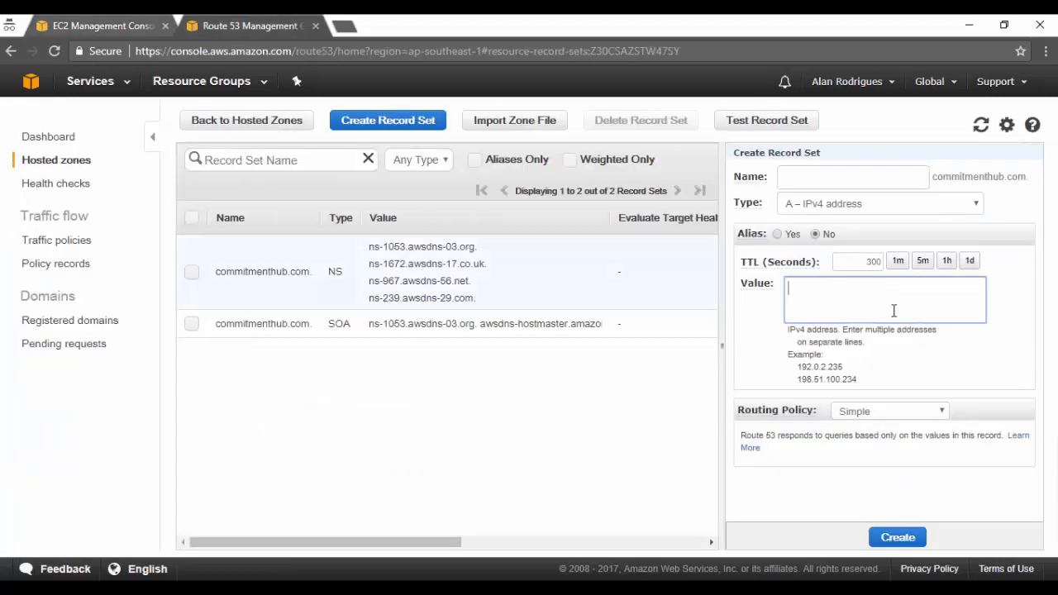
key("ctrl+v")
Step: Keep the type A – IPv4 address and a blank name, choose the Simple routing policy, and create the record set
left_click(978, 206)
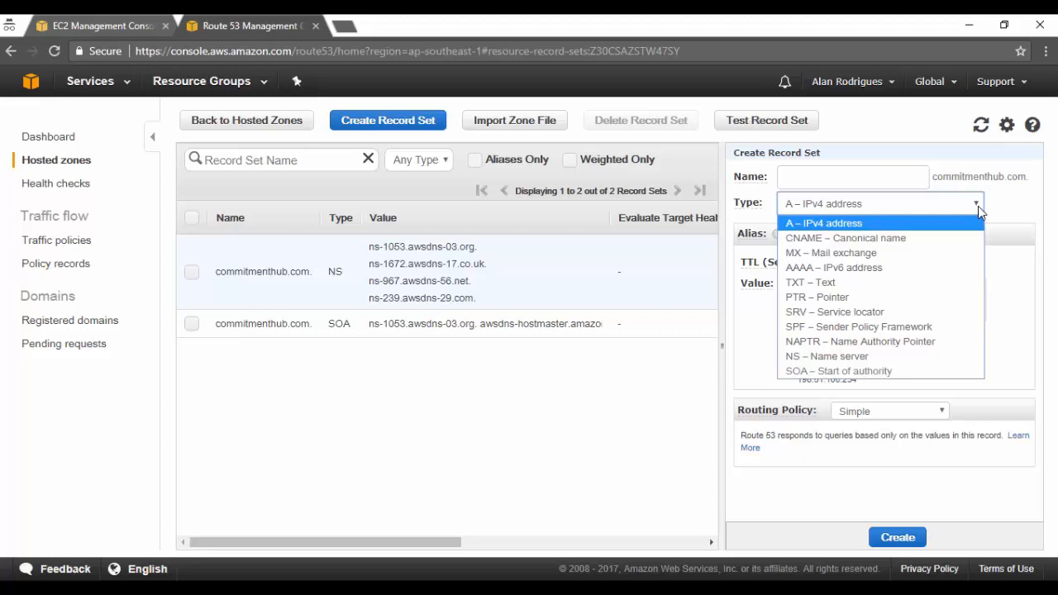
left_click(977, 205)
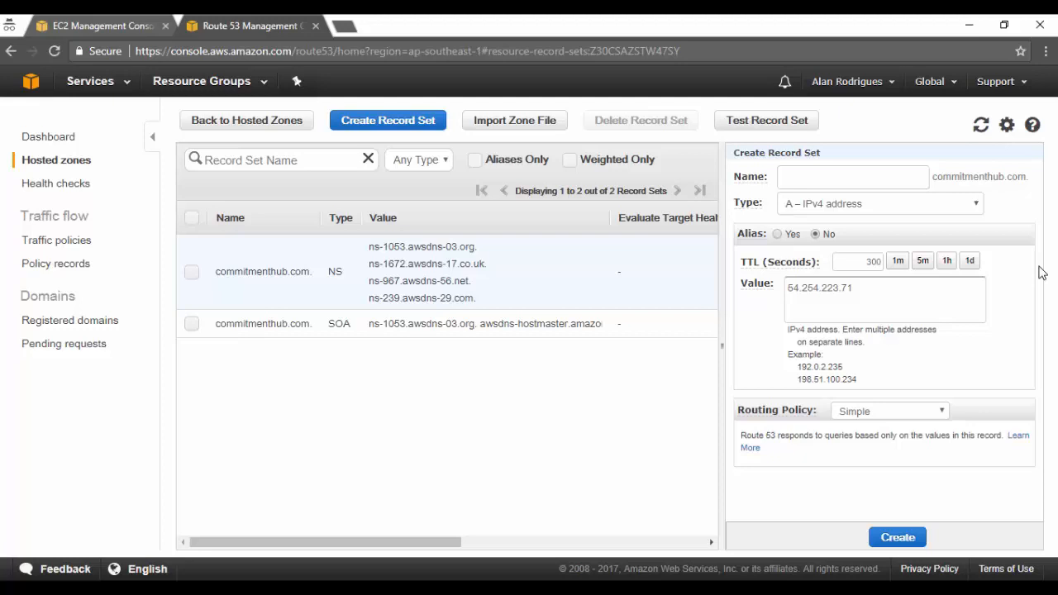
left_click(923, 181)
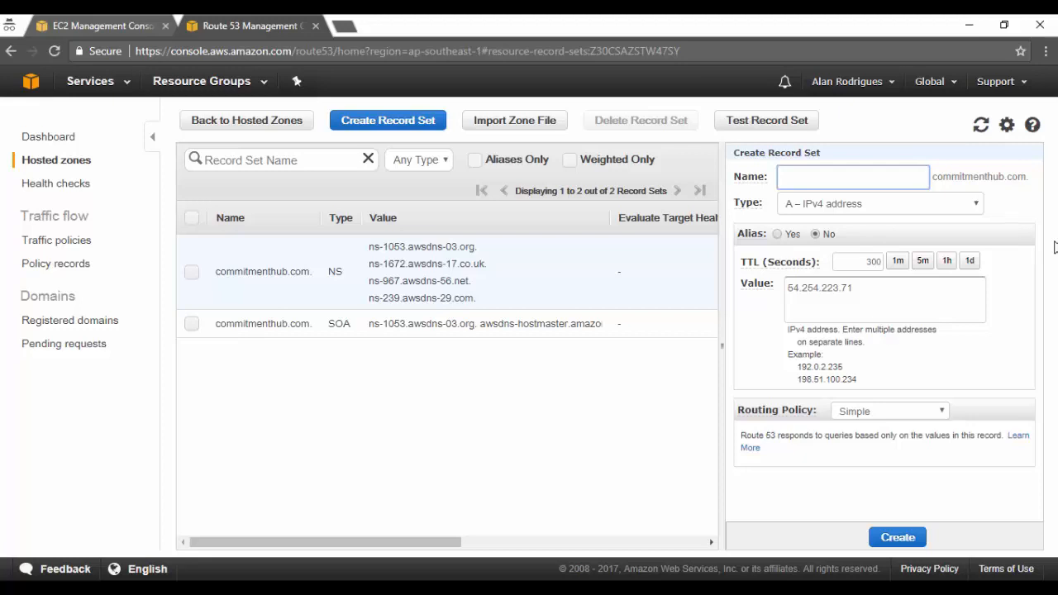
left_click(936, 413)
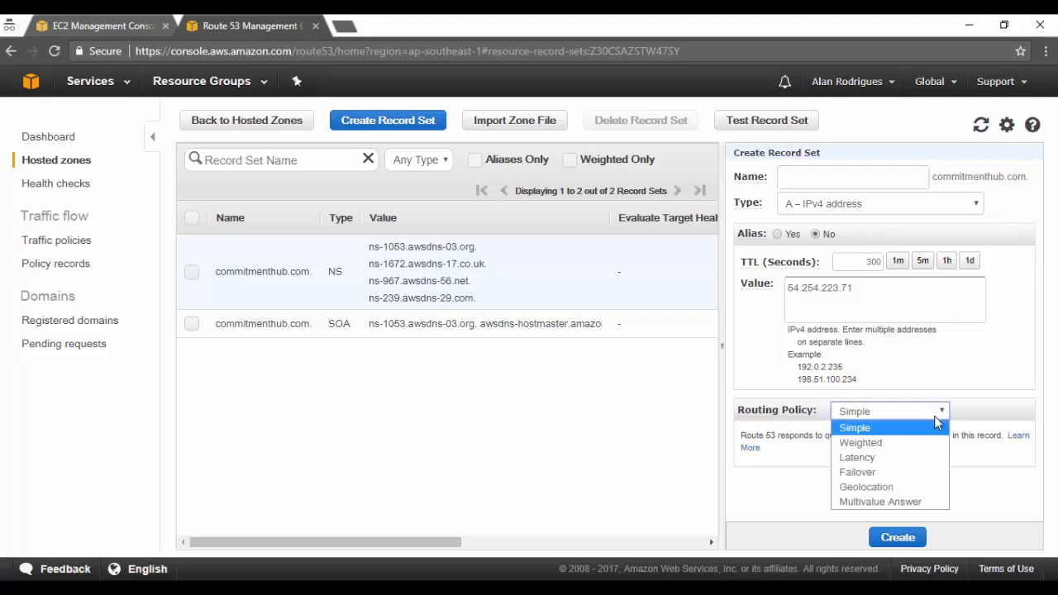
left_click(935, 427)
left_click(898, 537)
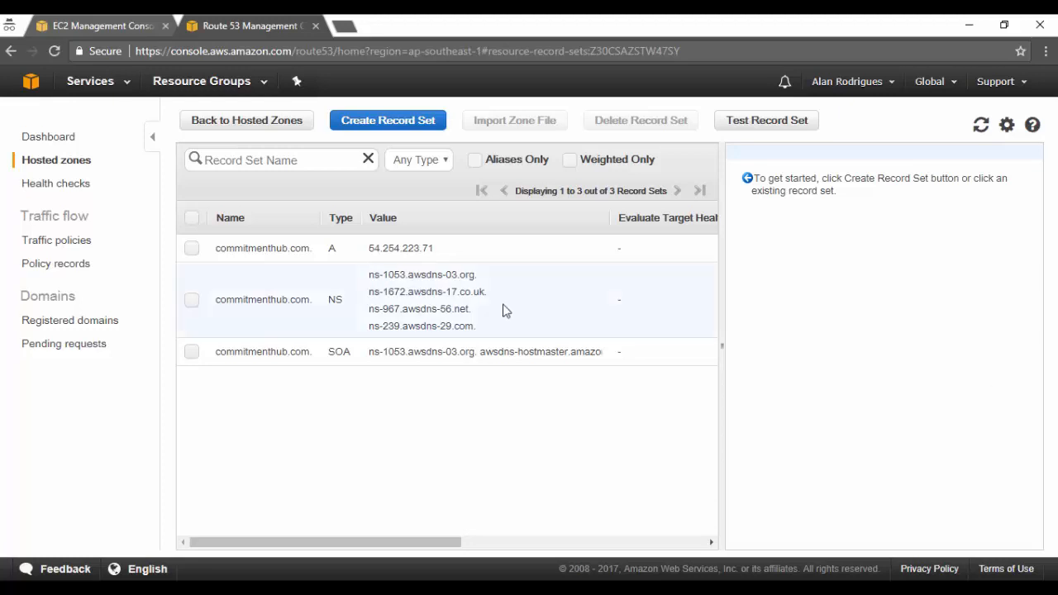
Step: Load commitmenthub.com in a new browser tab to test the new A record
left_click_drag(310, 252, 430, 25)
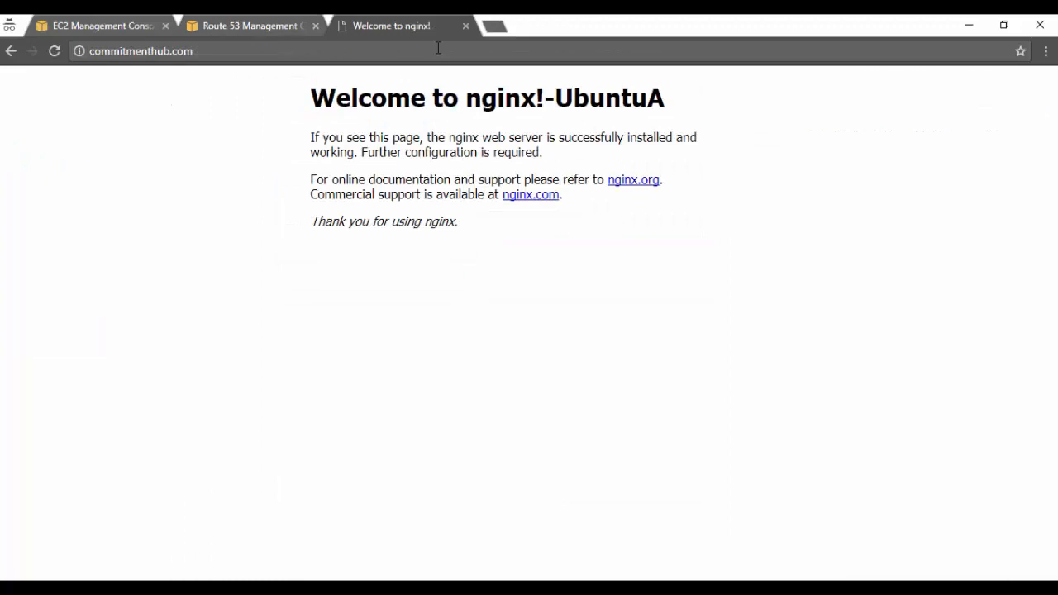